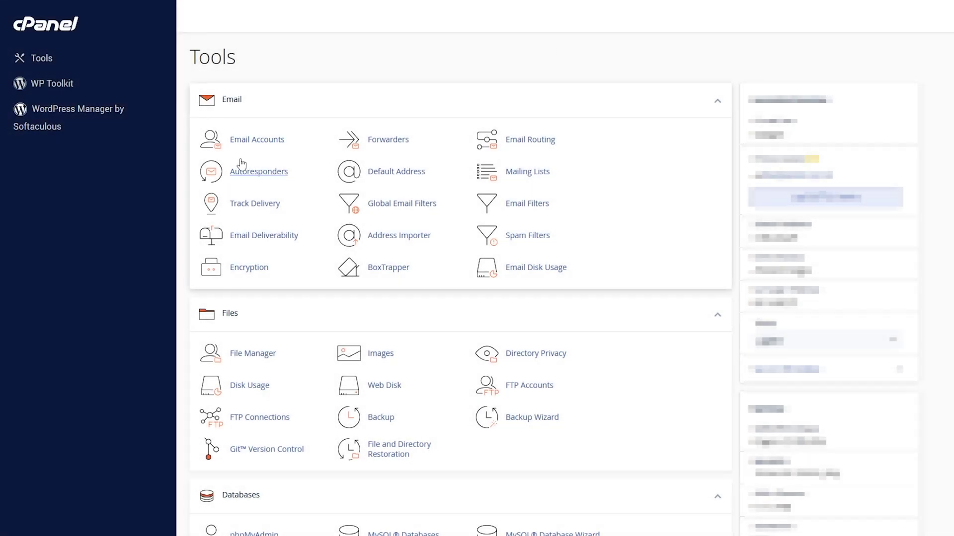
# Open the Email Accounts list in cPanel
pyautogui.click(253, 147)
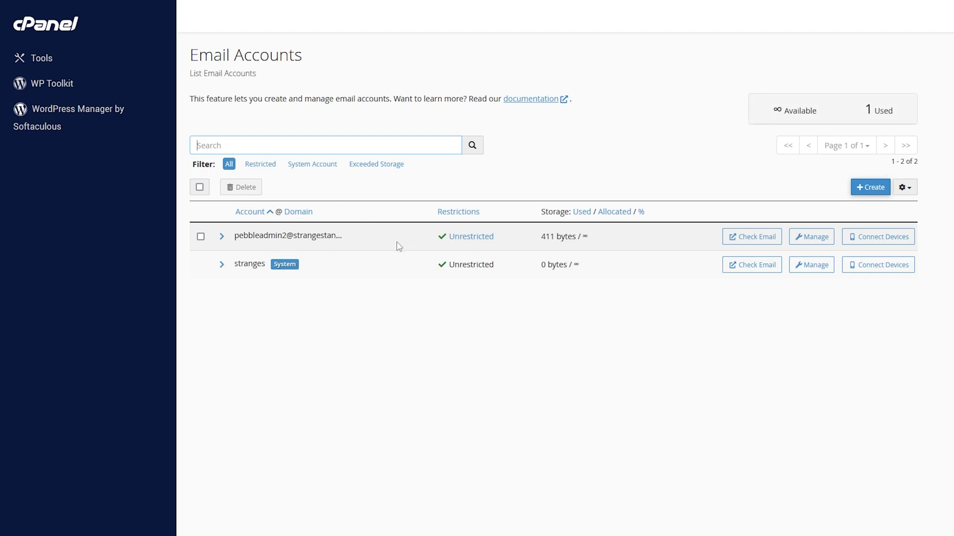
# Launch Roundcube for the first mailbox and open its identity under Settings > Identities
pyautogui.click(747, 238)
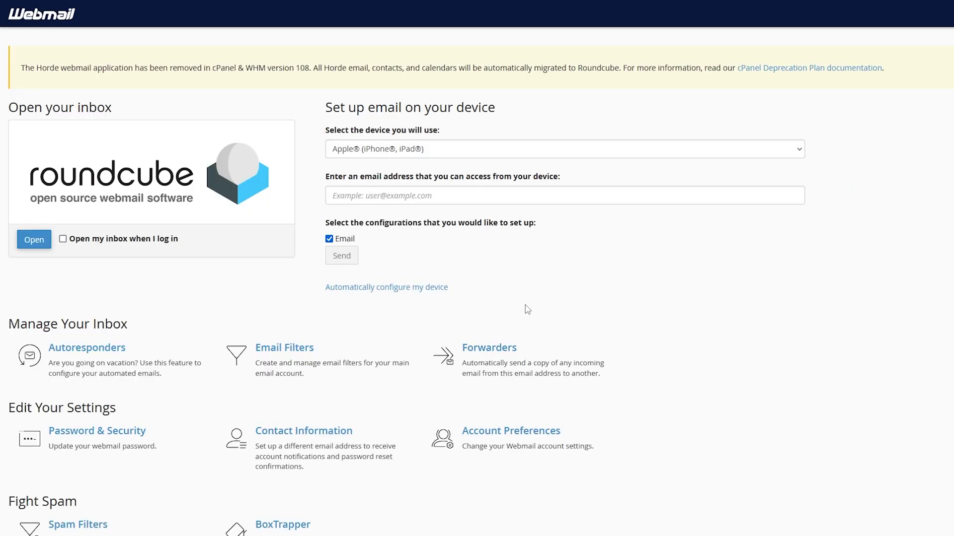
pyautogui.click(32, 247)
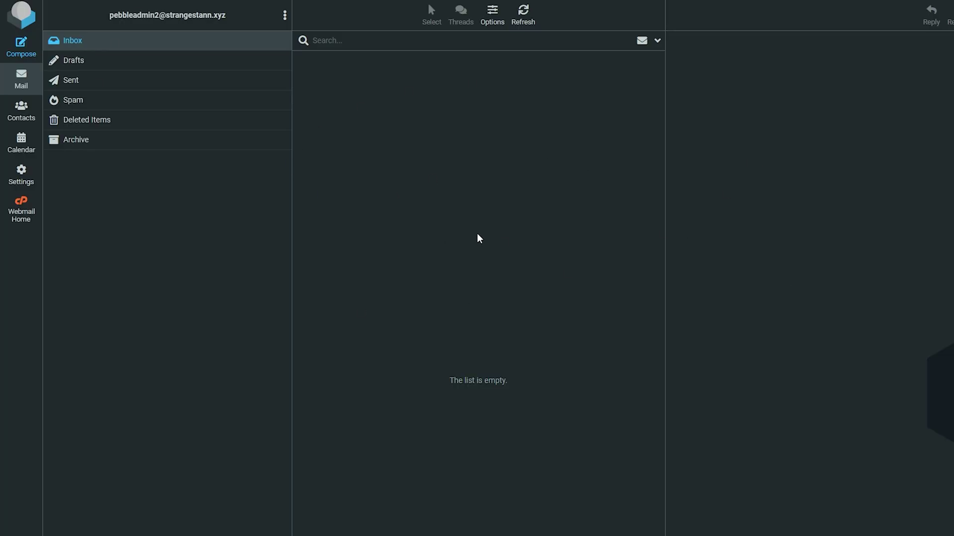
pyautogui.click(28, 182)
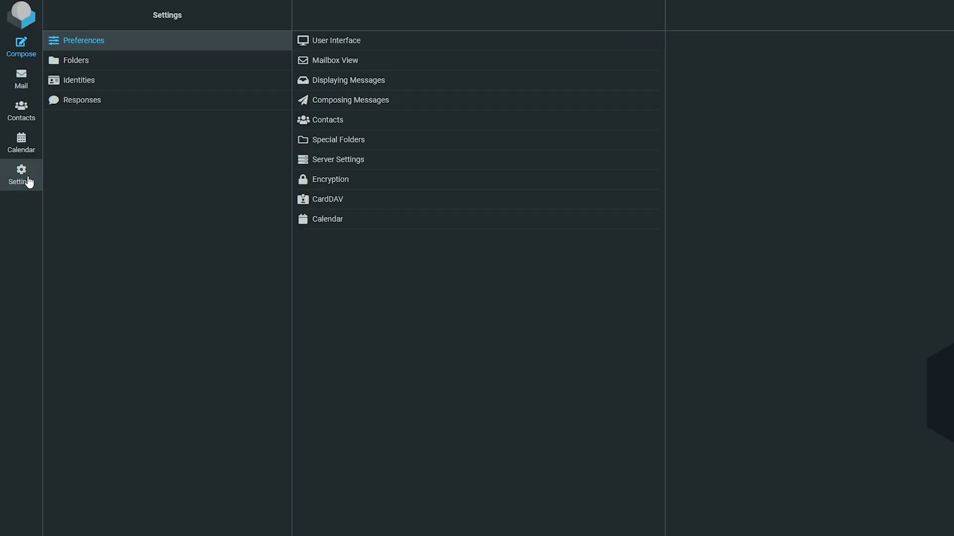
pyautogui.click(96, 79)
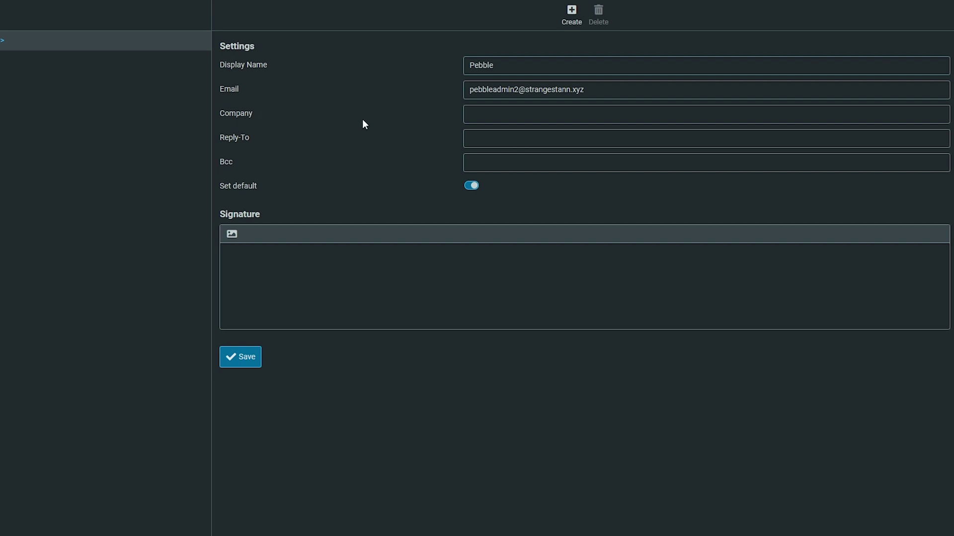
# Enter 'Stanley S.' as the identity signature, save it, and select the signature text
pyautogui.moveTo(211, 218); pyautogui.dragTo(213, 218)
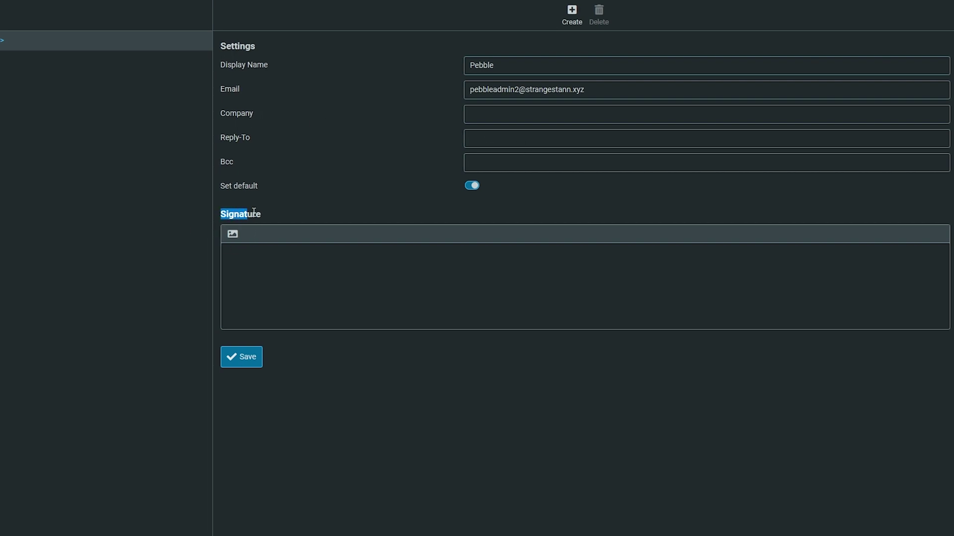
pyautogui.click(291, 261)
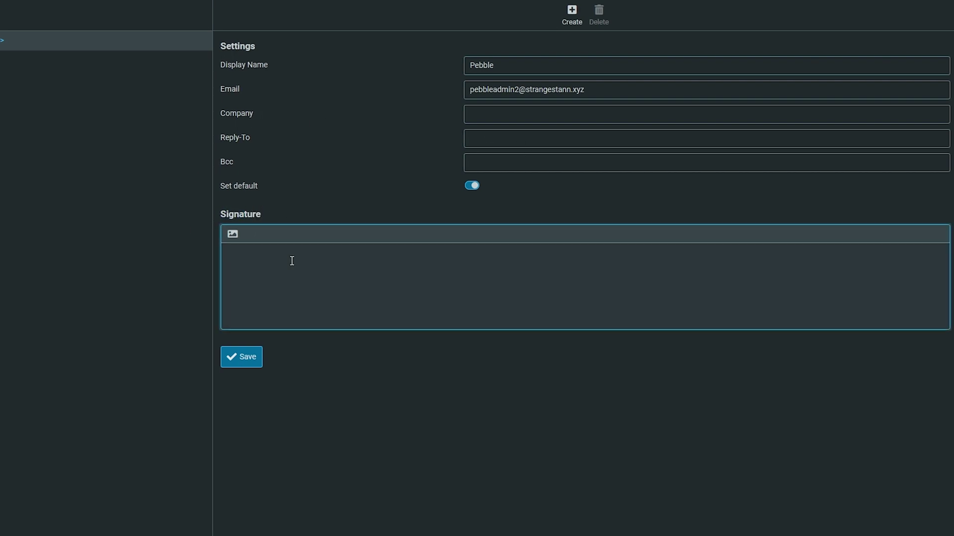
pyautogui.write('Stanley S.')
pyautogui.click(247, 357)
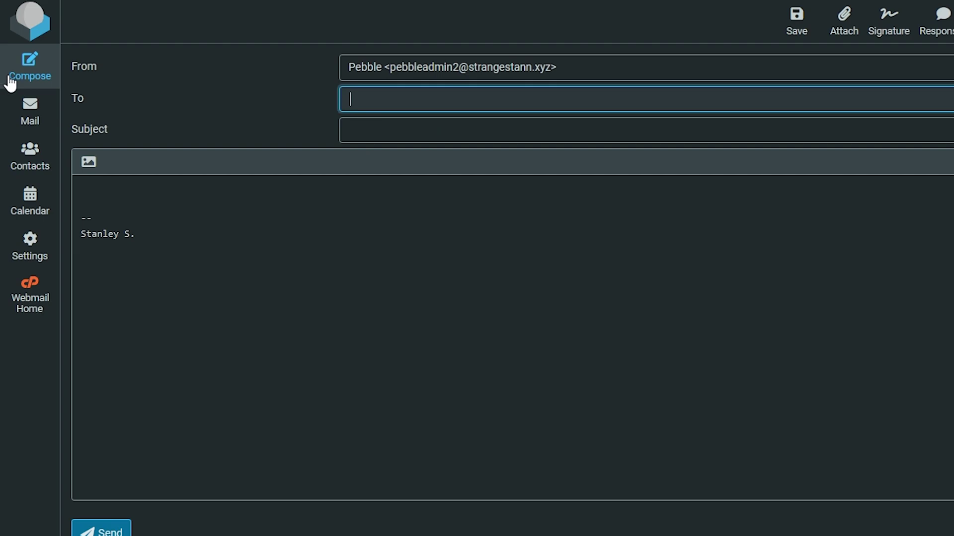
pyautogui.moveTo(166, 232)
pyautogui.mouseDown()
pyautogui.moveTo(92, 233)
pyautogui.moveTo(67, 218)
pyautogui.mouseUp()
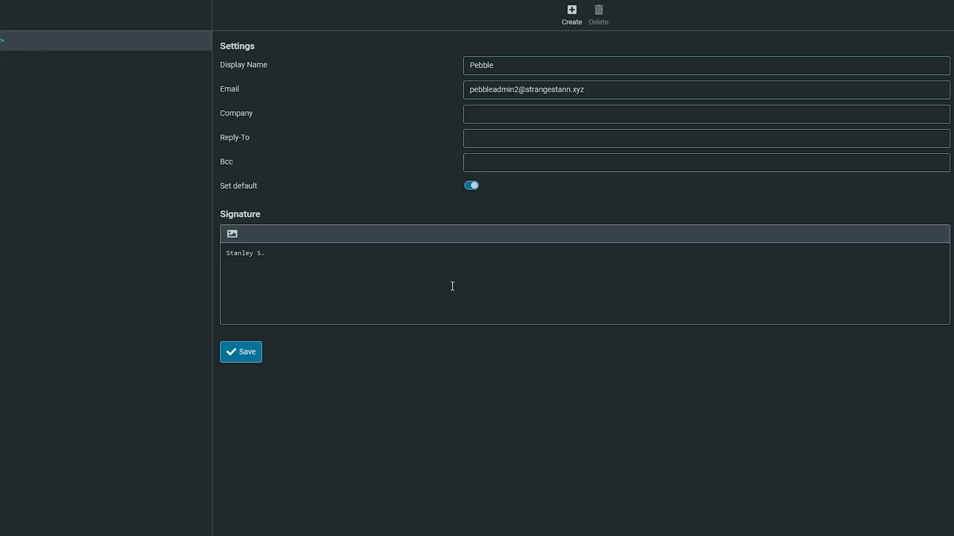
pyautogui.moveTo(356, 248); pyautogui.dragTo(172, 260)
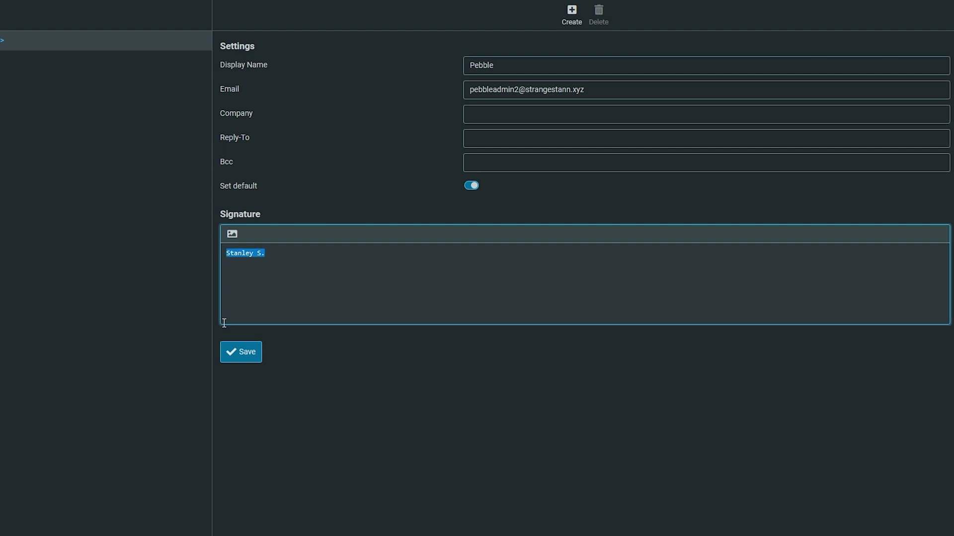
# Switch the signature to the HTML editor and justify the text
pyautogui.click(231, 241)
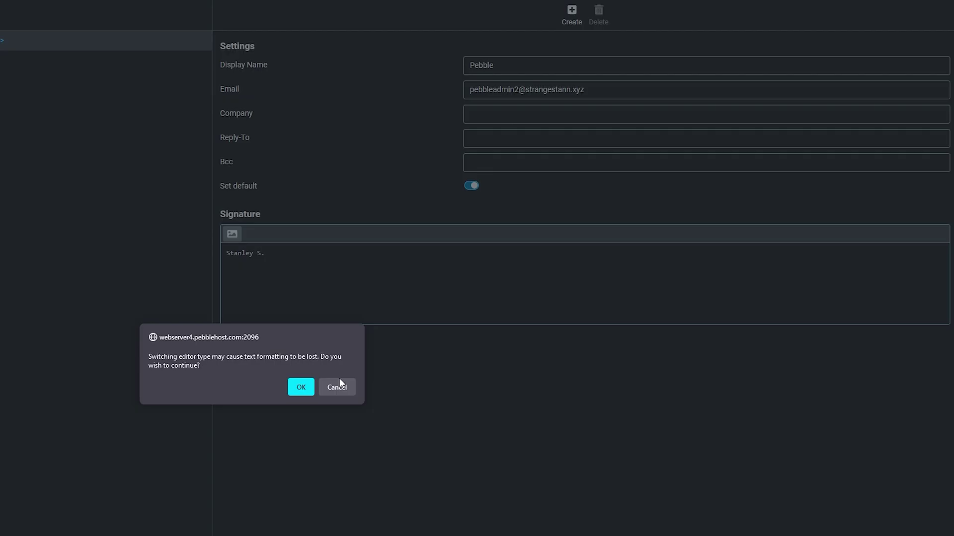
pyautogui.click(301, 389)
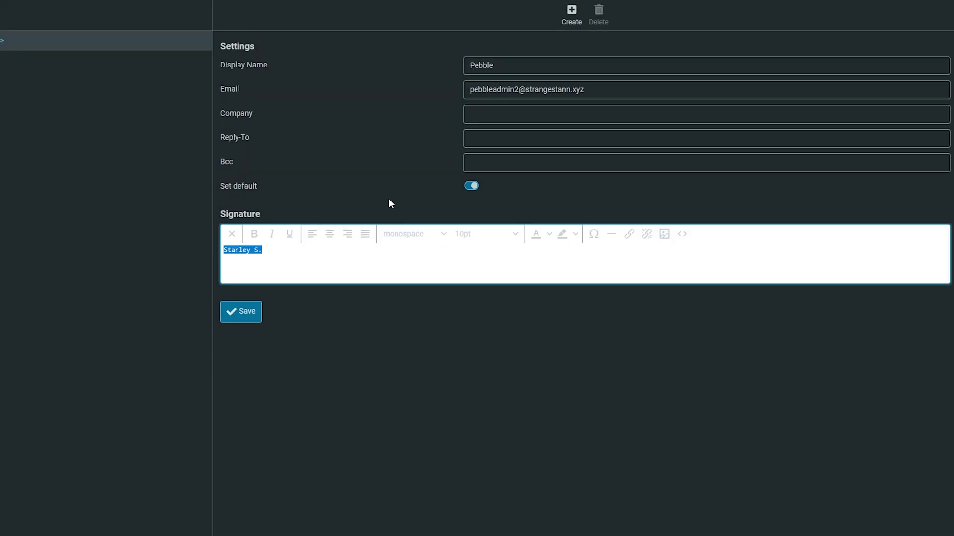
pyautogui.click(405, 234)
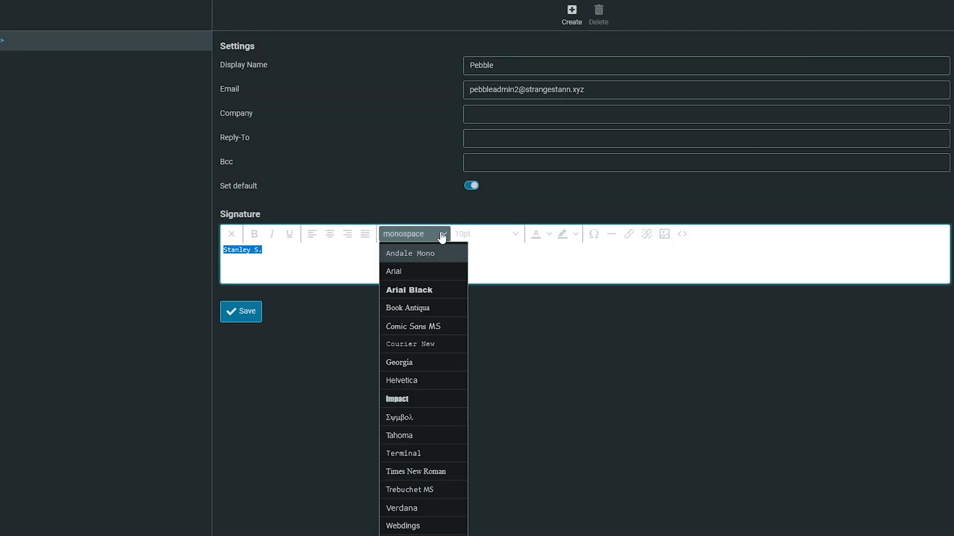
pyautogui.click(468, 238)
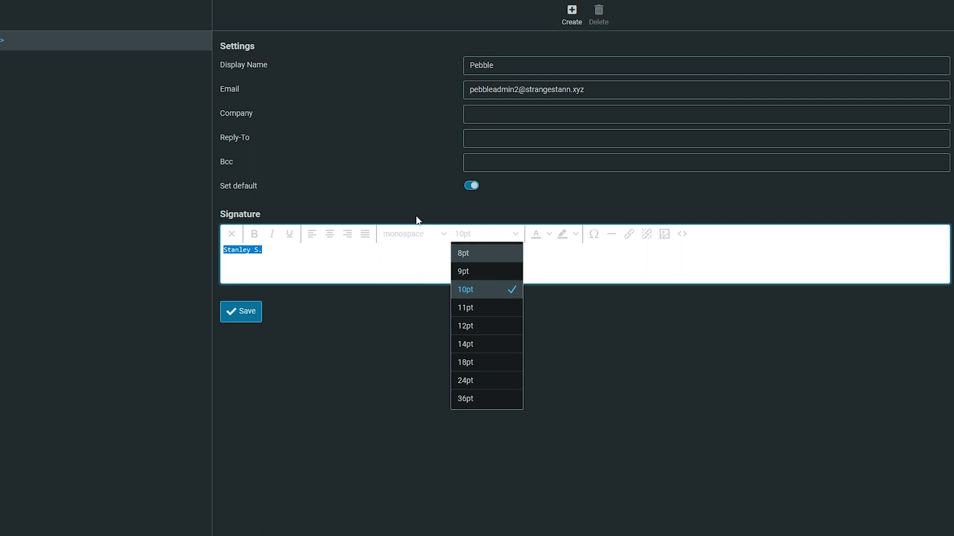
pyautogui.click(353, 236)
pyautogui.click(365, 235)
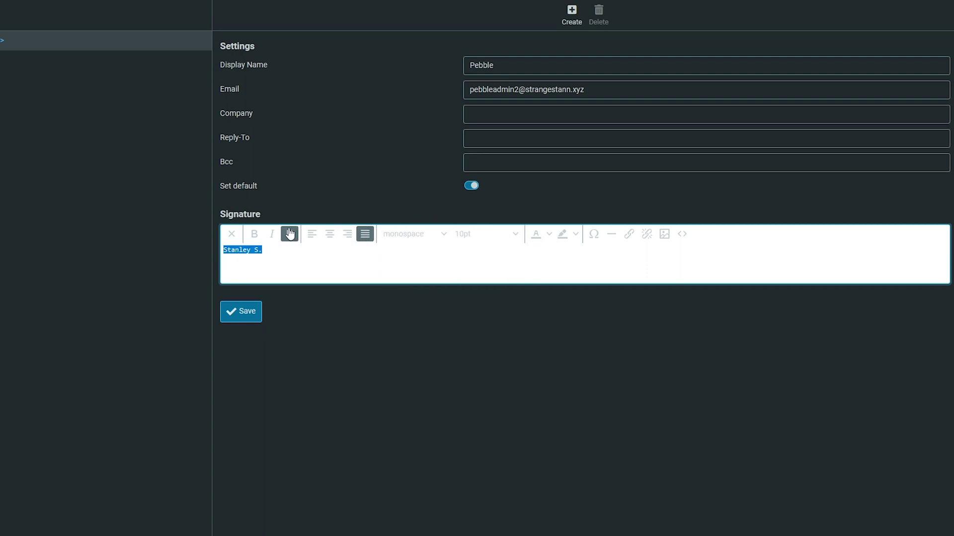
pyautogui.click(288, 233)
pyautogui.click(271, 233)
pyautogui.click(255, 234)
pyautogui.click(549, 234)
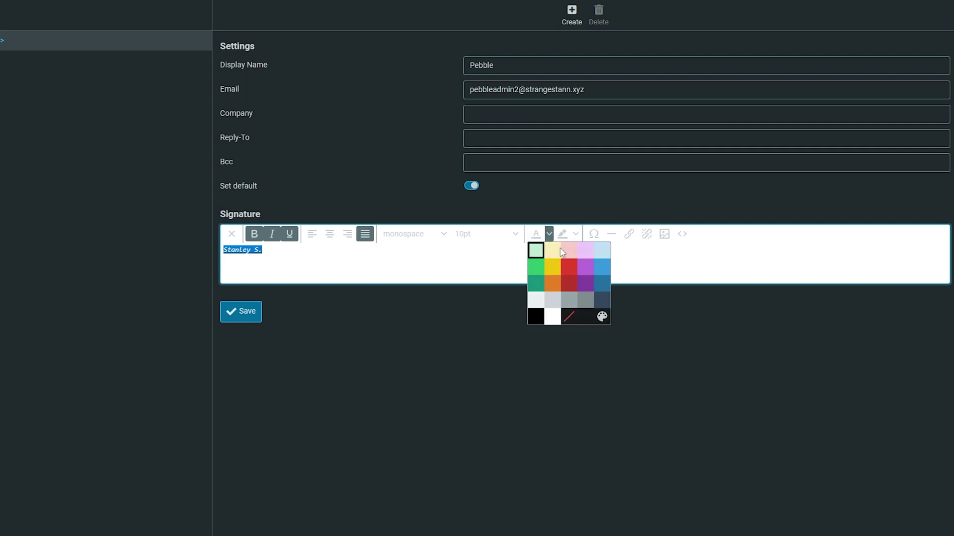
pyautogui.click(569, 266)
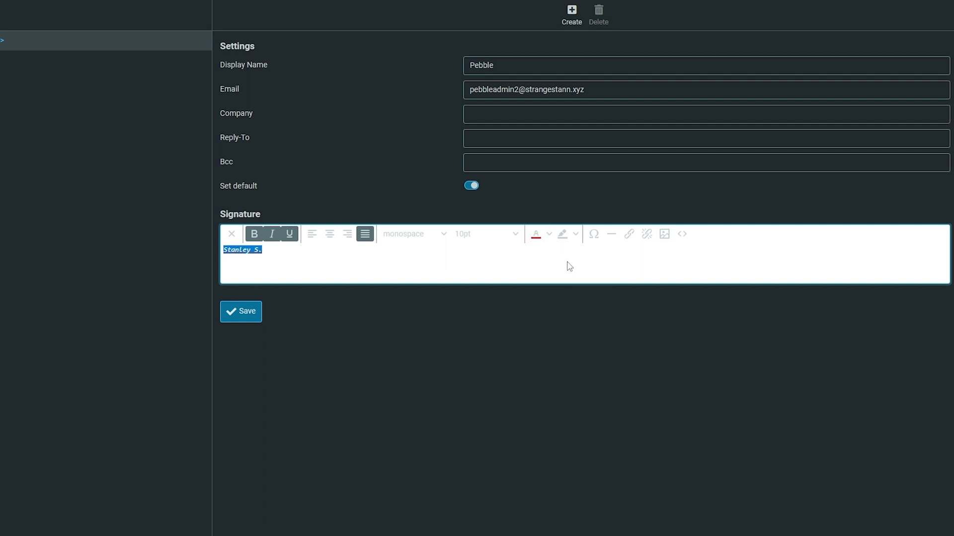
pyautogui.click(282, 248)
# Set the whole signature to Arial Black with a yellow highlight
pyautogui.hotkey('ctrl', 'a')
pyautogui.click(437, 234)
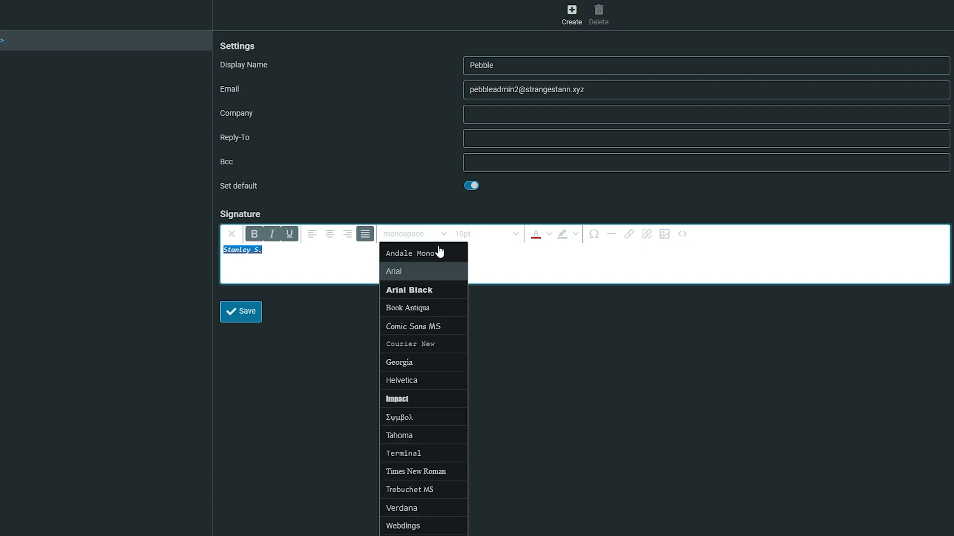
pyautogui.click(426, 288)
pyautogui.click(372, 266)
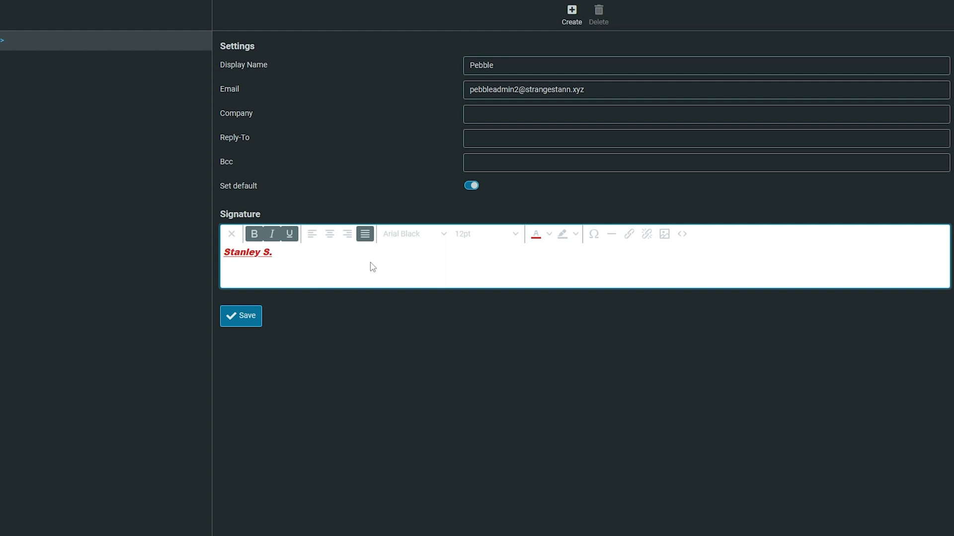
pyautogui.hotkey('ctrl', 'a')
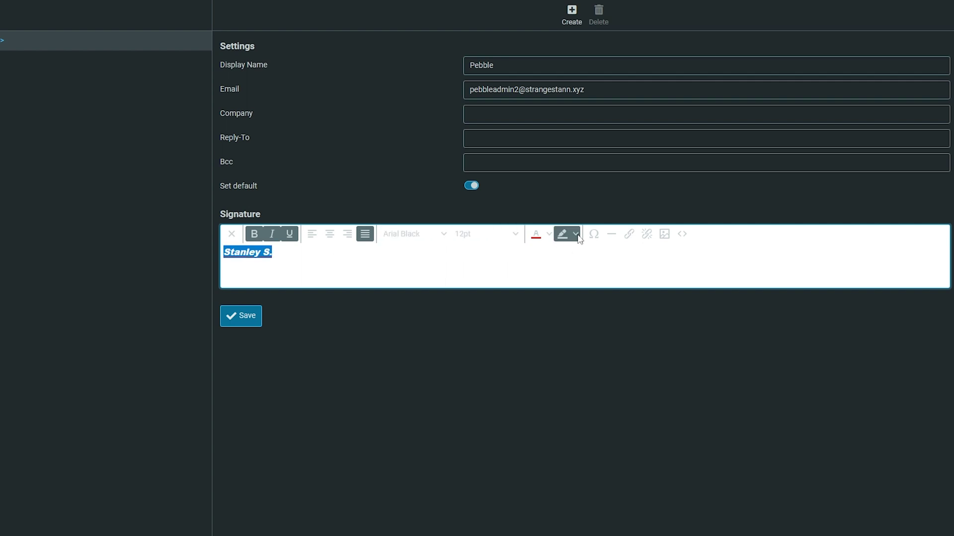
pyautogui.click(576, 235)
pyautogui.click(582, 267)
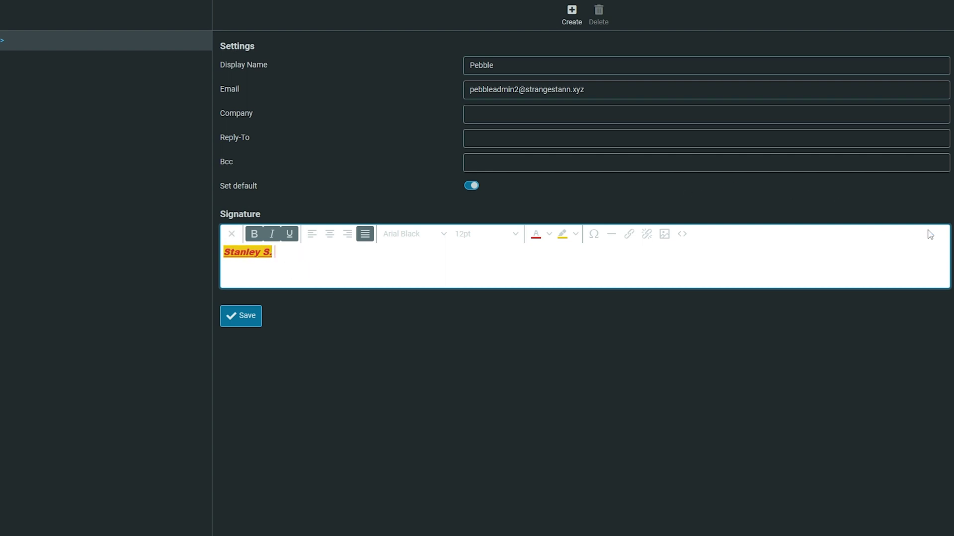
pyautogui.click(594, 234)
pyautogui.scroll(-5, 627, 384)
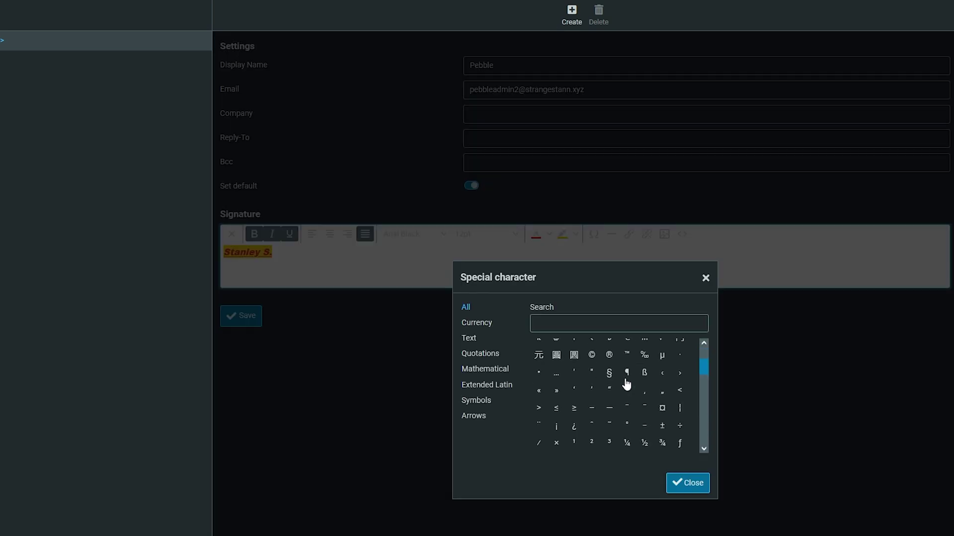
pyautogui.scroll(-3, 627, 384)
pyautogui.click(477, 323)
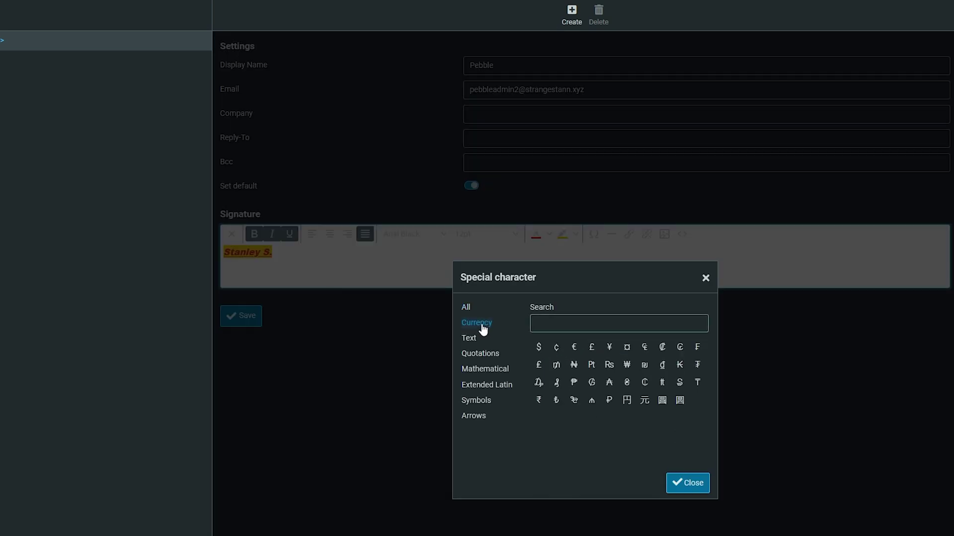
pyautogui.click(481, 338)
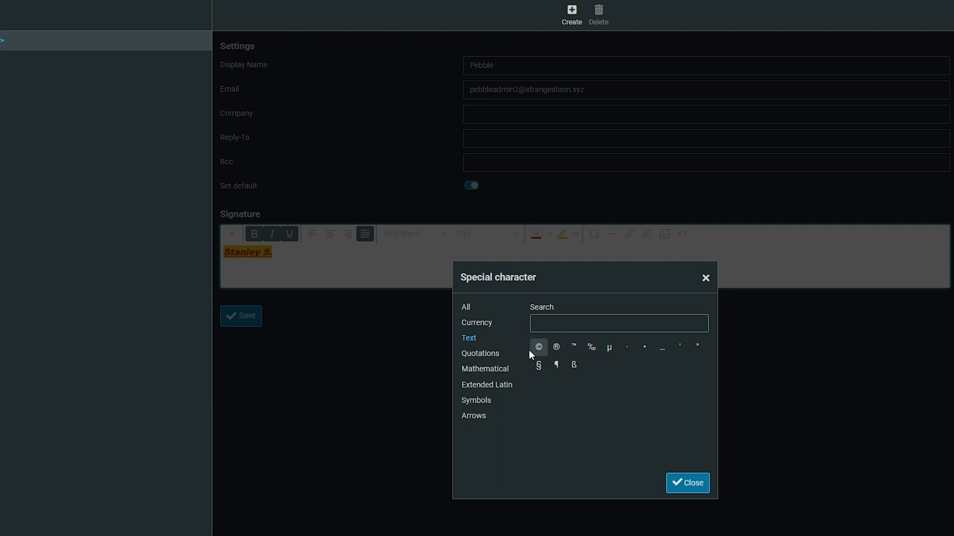
pyautogui.click(500, 368)
pyautogui.click(492, 386)
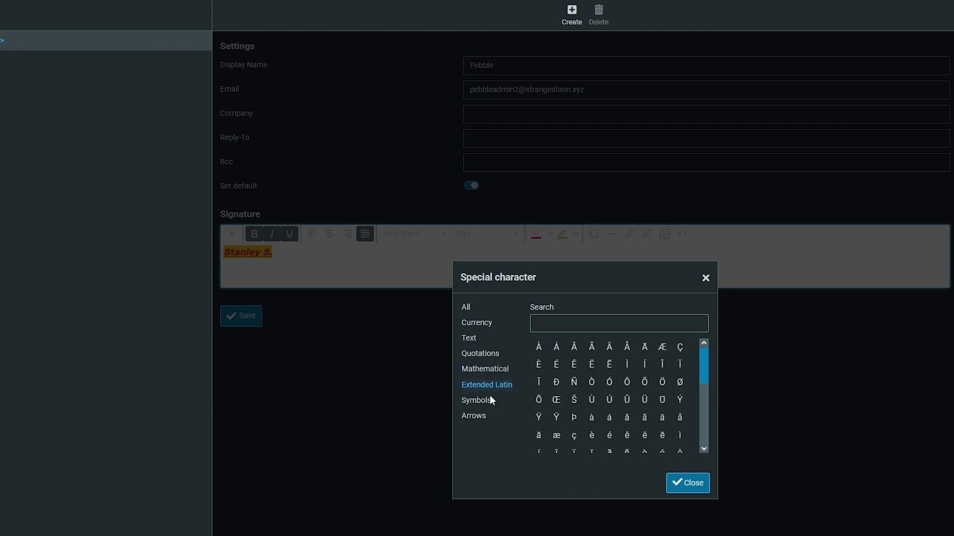
pyautogui.click(489, 401)
pyautogui.click(626, 348)
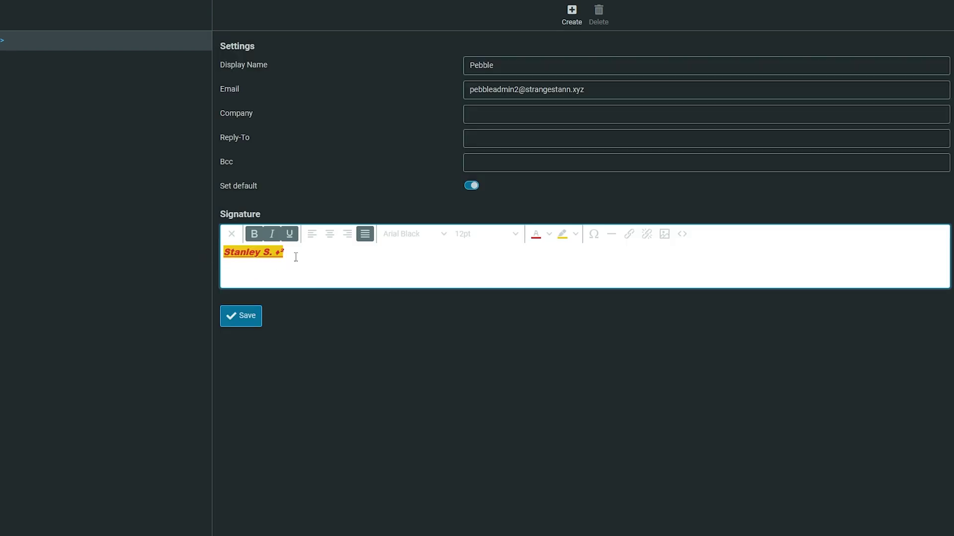
# Add a horizontal rule, paste 'Project Manager' beneath it, toggle bold, and highlight it yellow
pyautogui.click(612, 234)
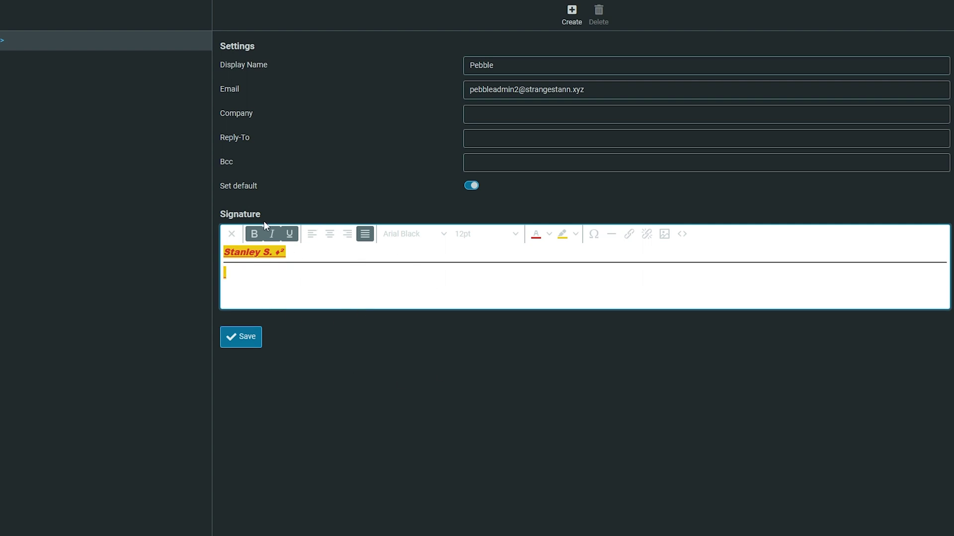
pyautogui.write('Project Manager')
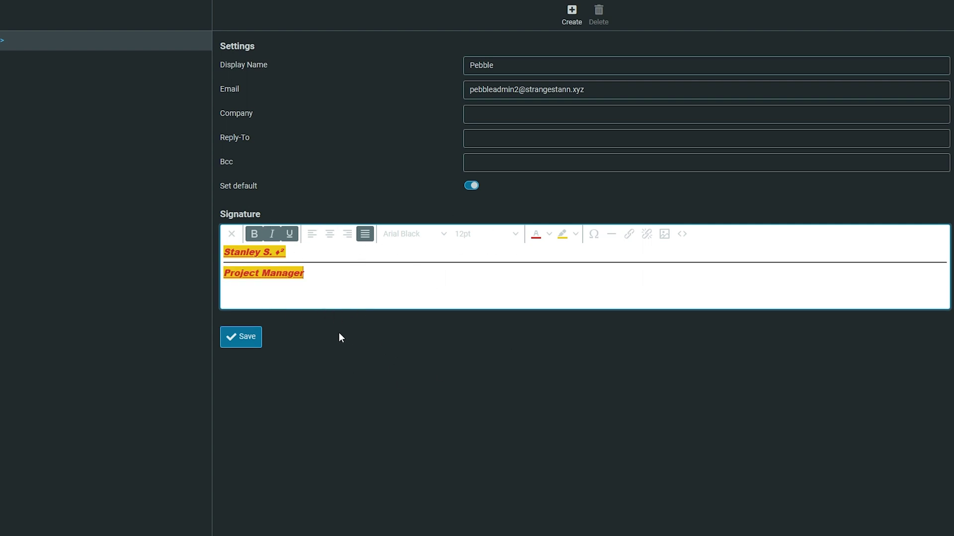
pyautogui.moveTo(334, 274); pyautogui.dragTo(224, 279)
pyautogui.hotkey('ctrl', 'c')
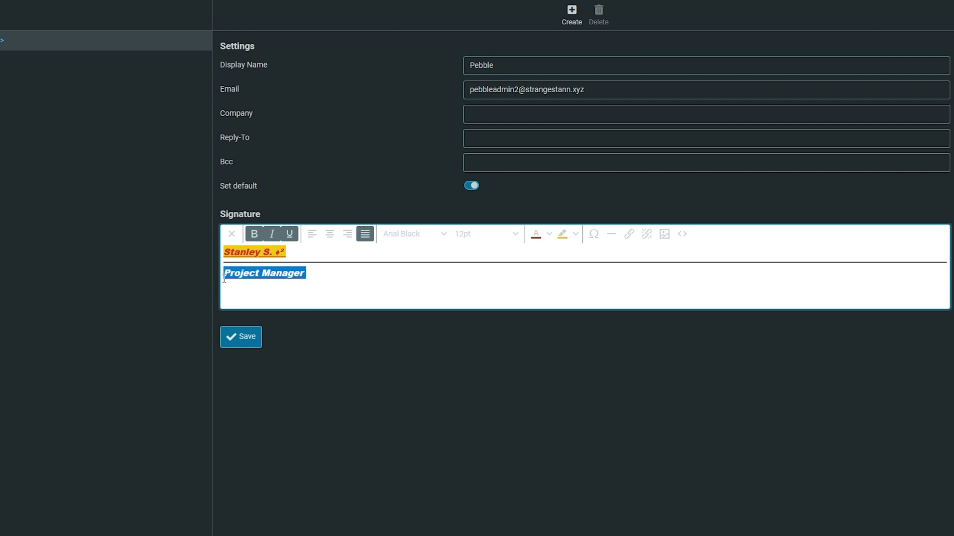
pyautogui.click(253, 234)
pyautogui.click(575, 234)
pyautogui.click(641, 276)
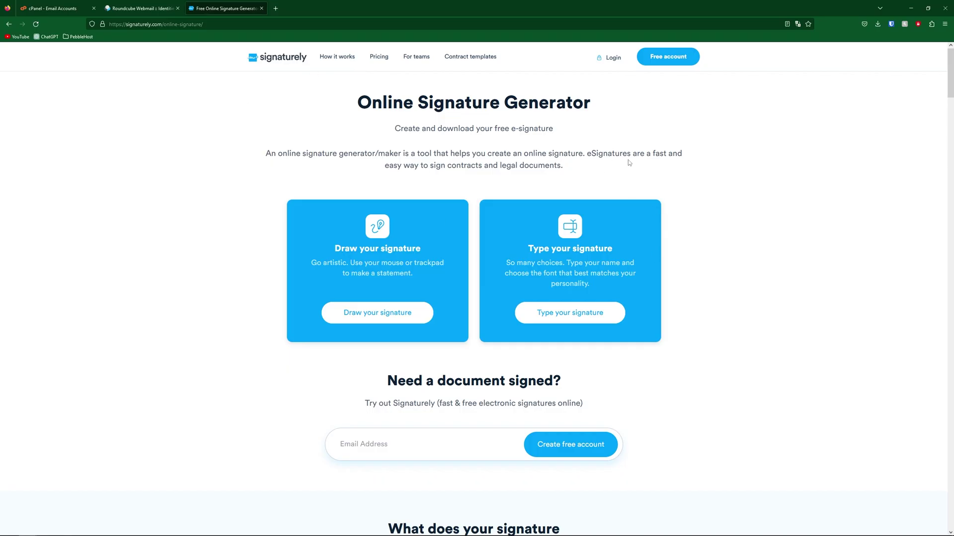
# Paste Stanley S. into Signaturely's typed signature generator to preview handwriting styles
pyautogui.click(549, 311)
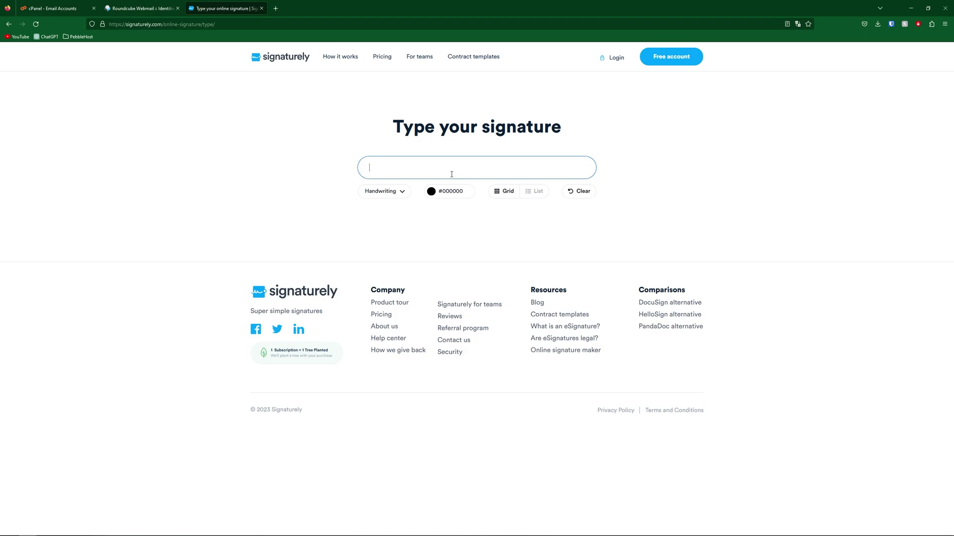
pyautogui.write('Stanley S.')
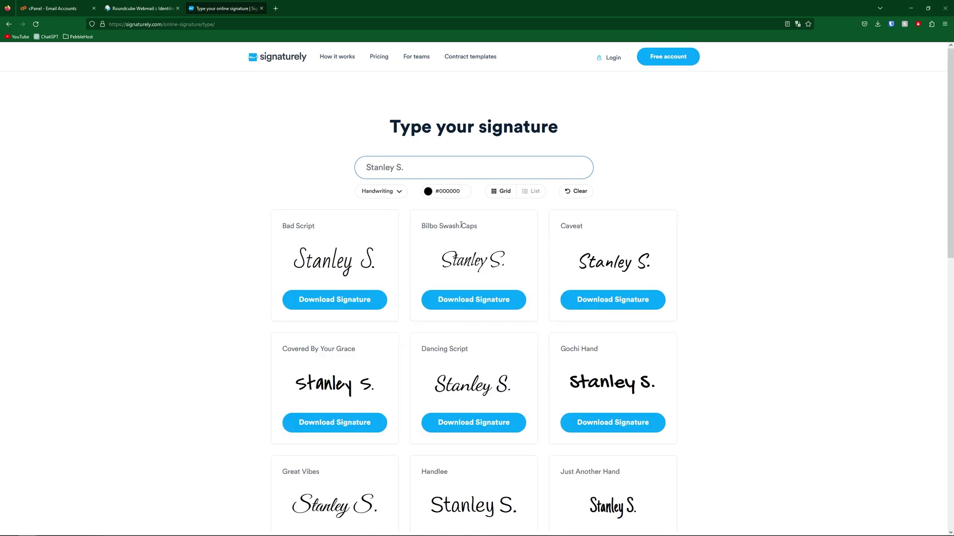
pyautogui.scroll(-6, 461, 225)
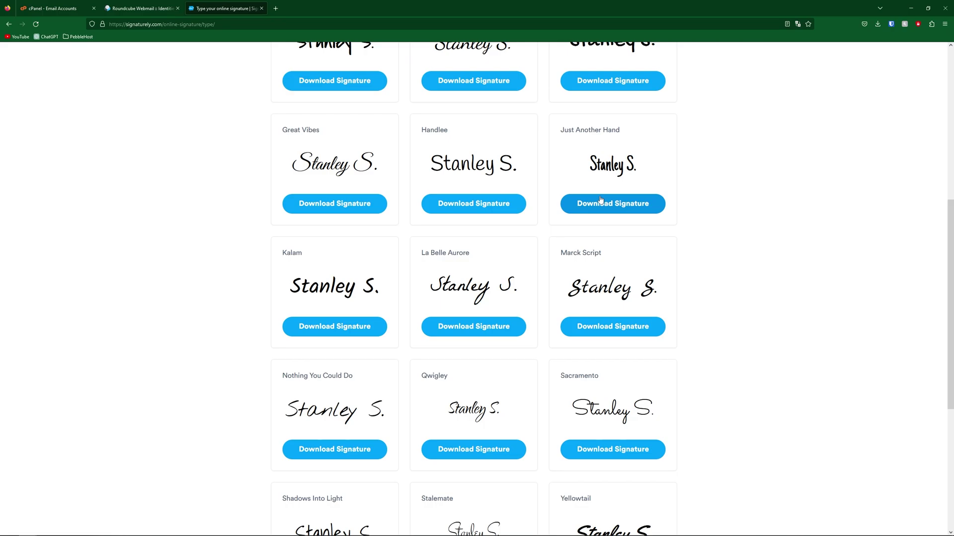
pyautogui.scroll(-4, 640, 194)
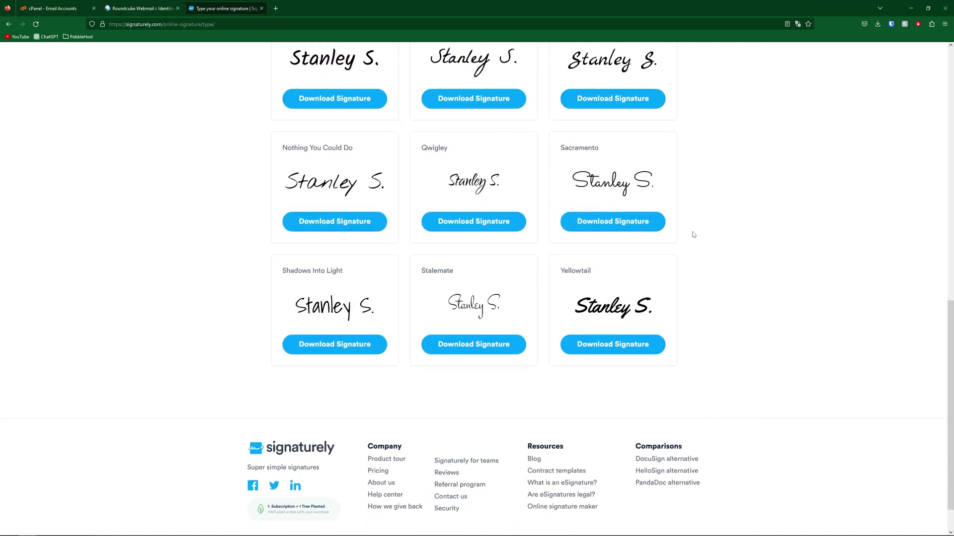
pyautogui.scroll(10, 693, 235)
# Try the sans-serif font style and a new colour, then clear the old webmail signature
pyautogui.click(380, 192)
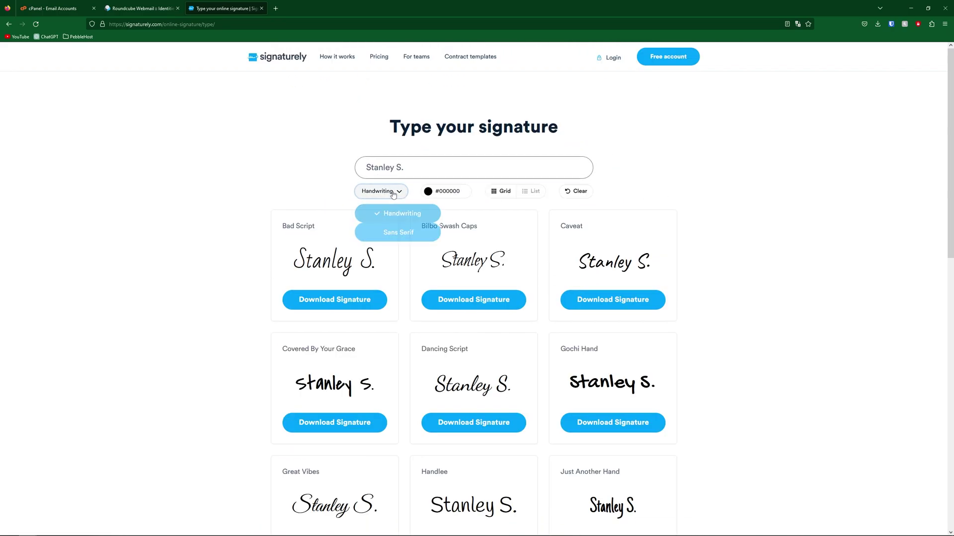
pyautogui.click(397, 234)
pyautogui.click(440, 191)
pyautogui.click(446, 214)
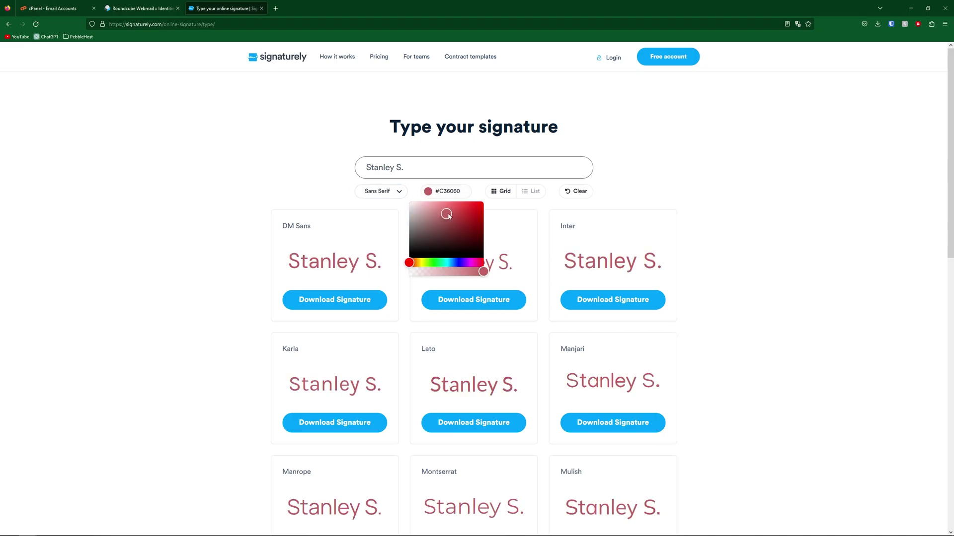
pyautogui.moveTo(448, 214); pyautogui.dragTo(467, 213)
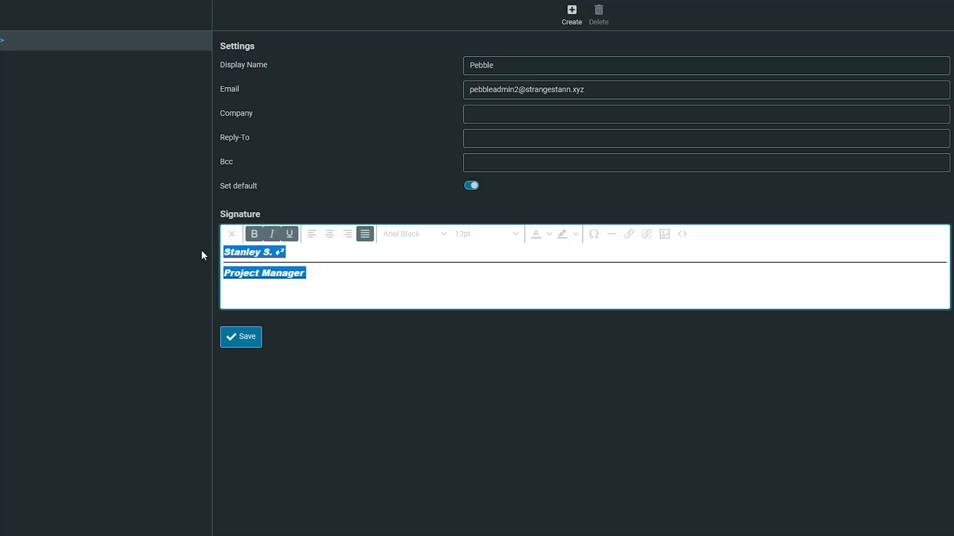
pyautogui.press('BackSpace')
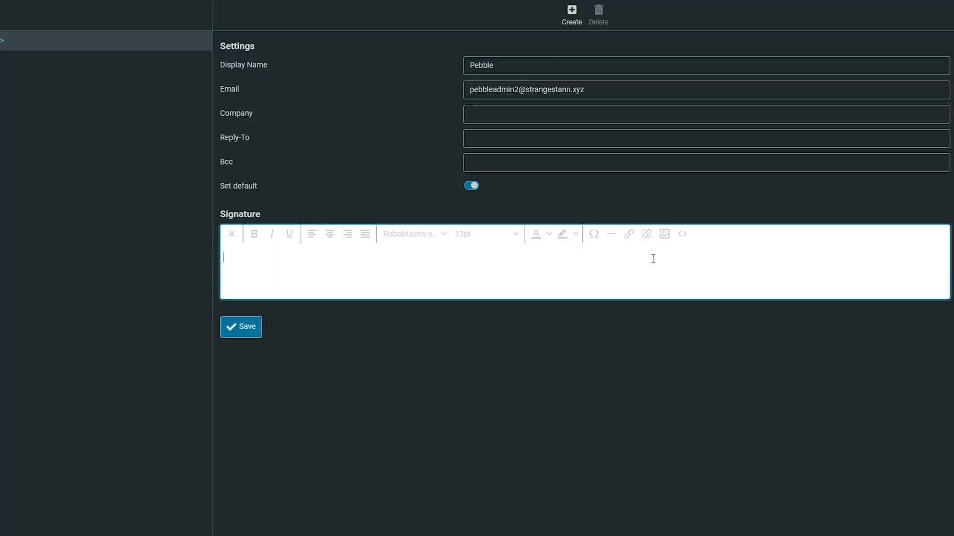
# Insert the uploaded signature.png image into the signature at 300 px width (300×73)
pyautogui.click(664, 234)
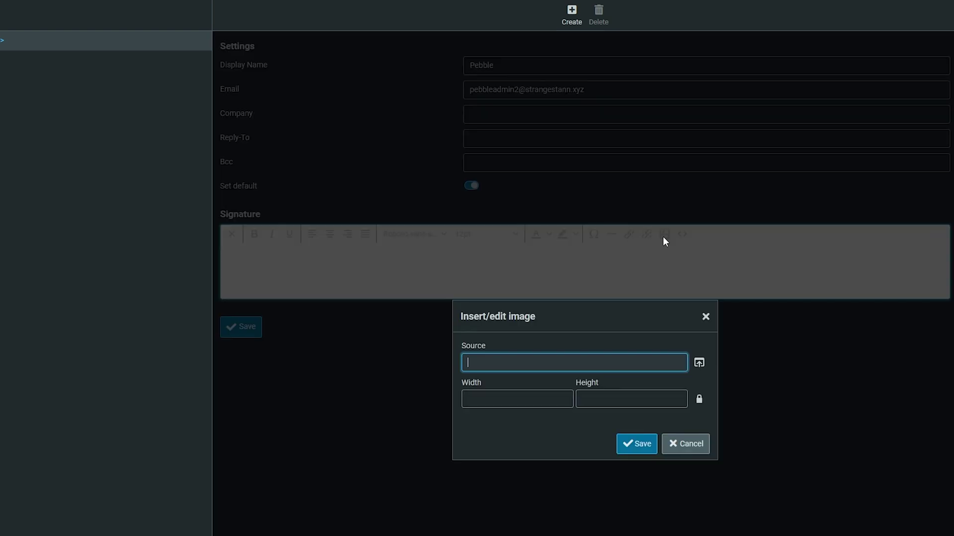
pyautogui.click(699, 363)
pyautogui.click(588, 273)
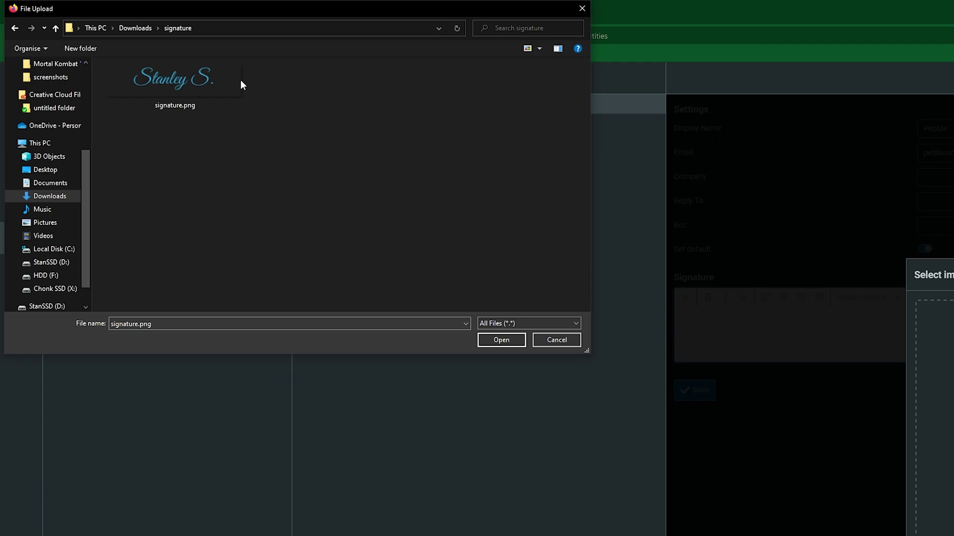
pyautogui.doubleClick(195, 84)
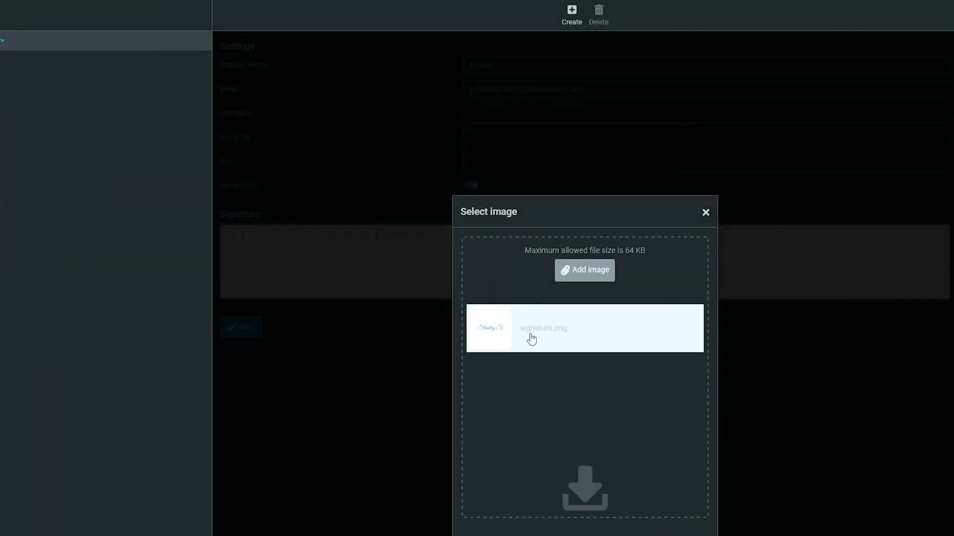
pyautogui.click(531, 338)
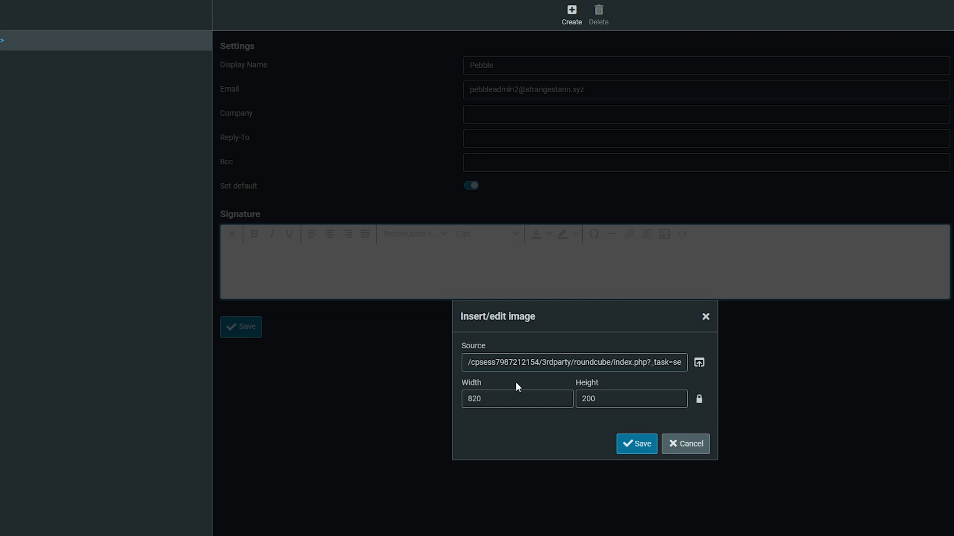
pyautogui.doubleClick(480, 399)
pyautogui.write('300')
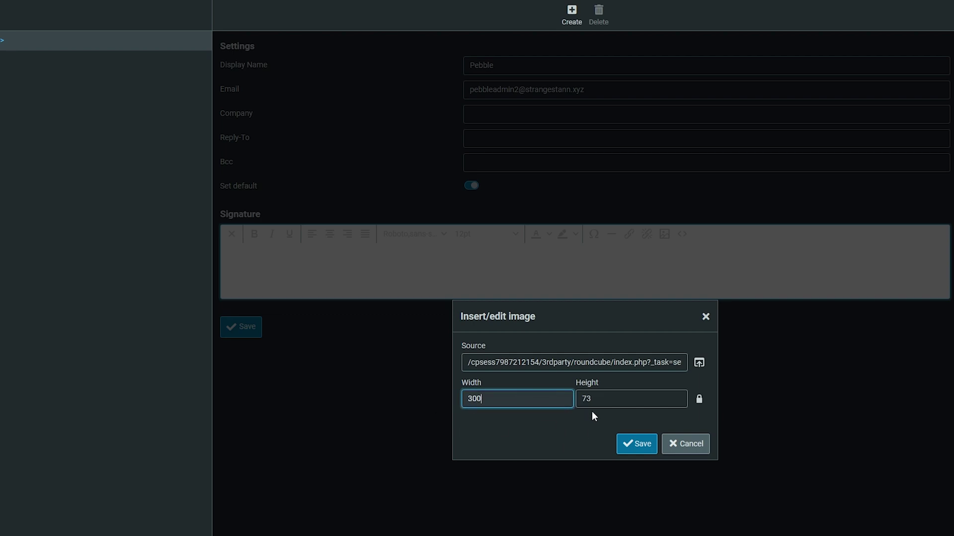
pyautogui.click(639, 447)
pyautogui.click(398, 307)
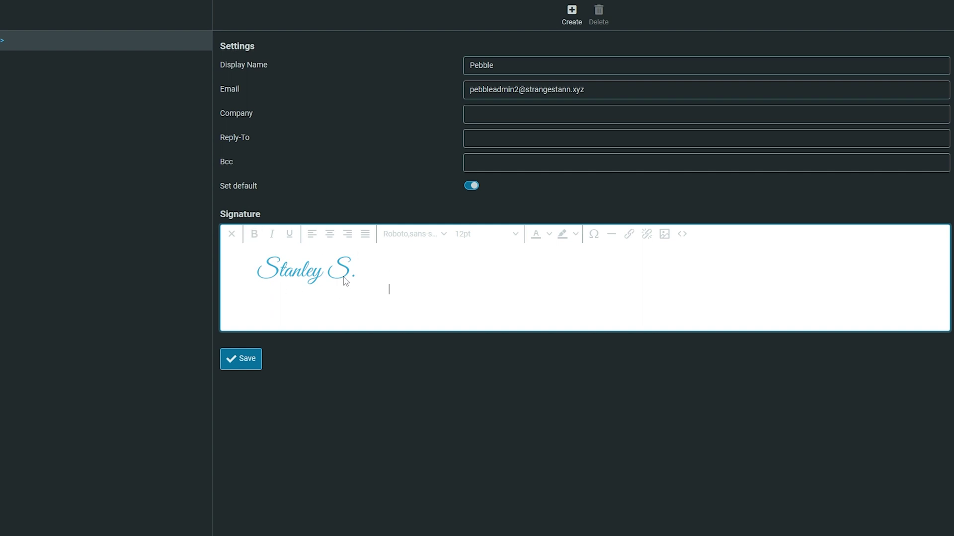
# Add a horizontal rule and bold 'Project Manager' under the image, then save the identity
pyautogui.click(611, 237)
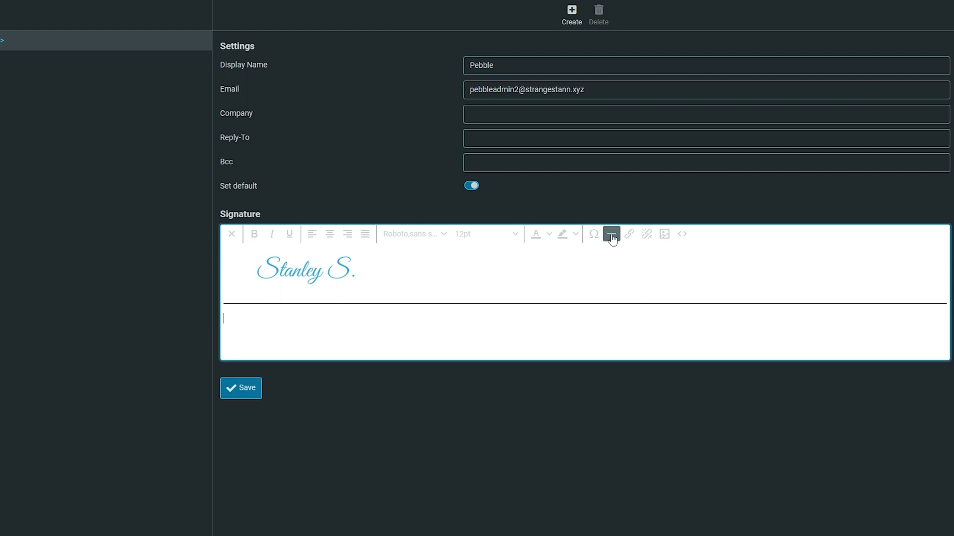
pyautogui.hotkey('ctrl', 'v')
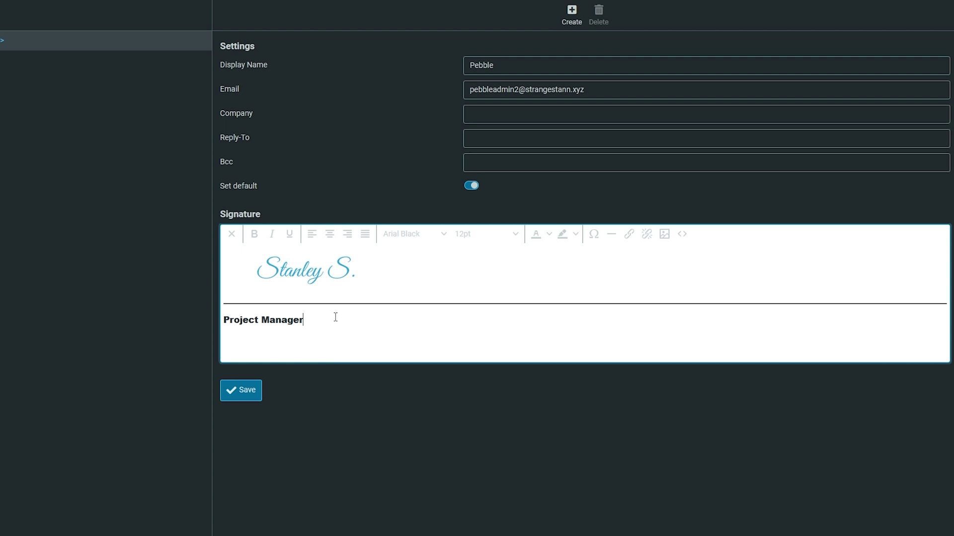
pyautogui.click(242, 394)
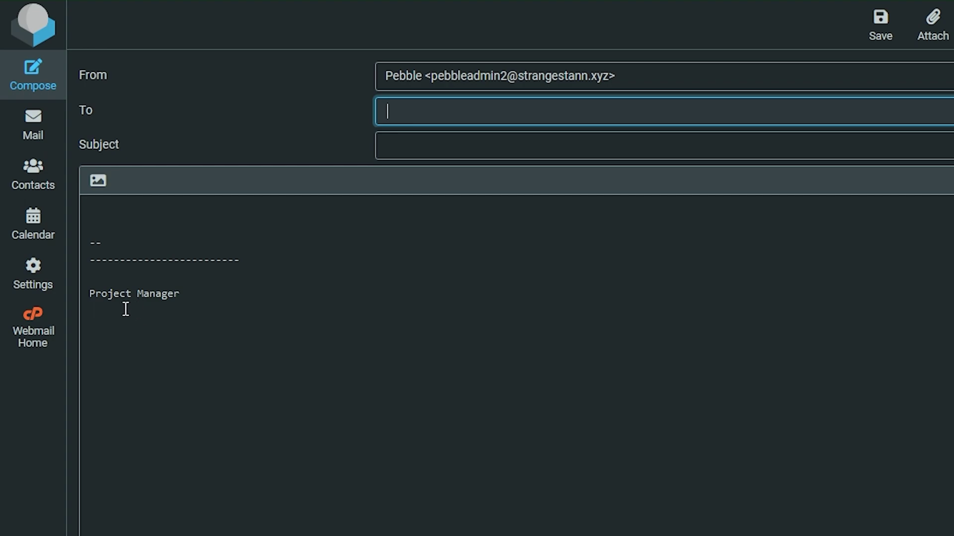
# Switch the new message to HTML and paste sample formatted text above the signature
pyautogui.click(98, 183)
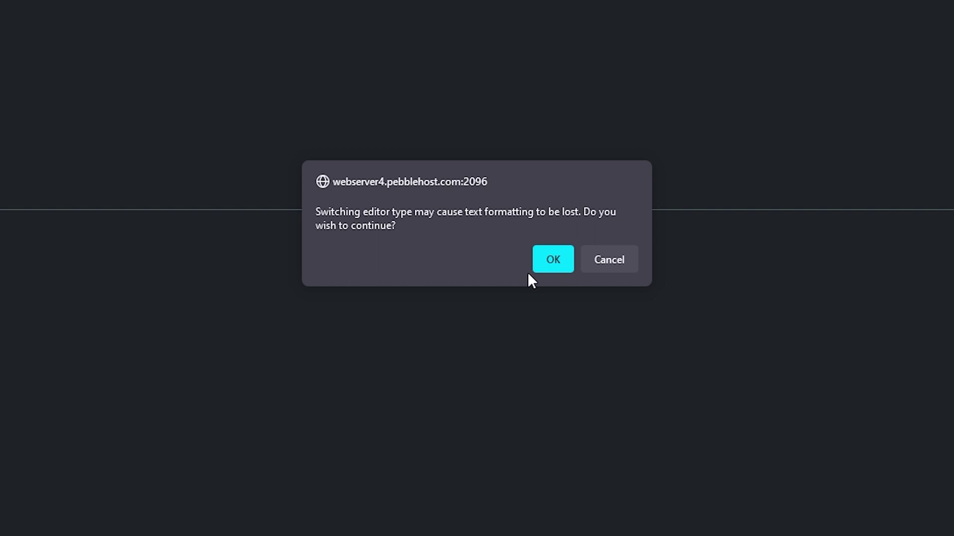
pyautogui.click(566, 264)
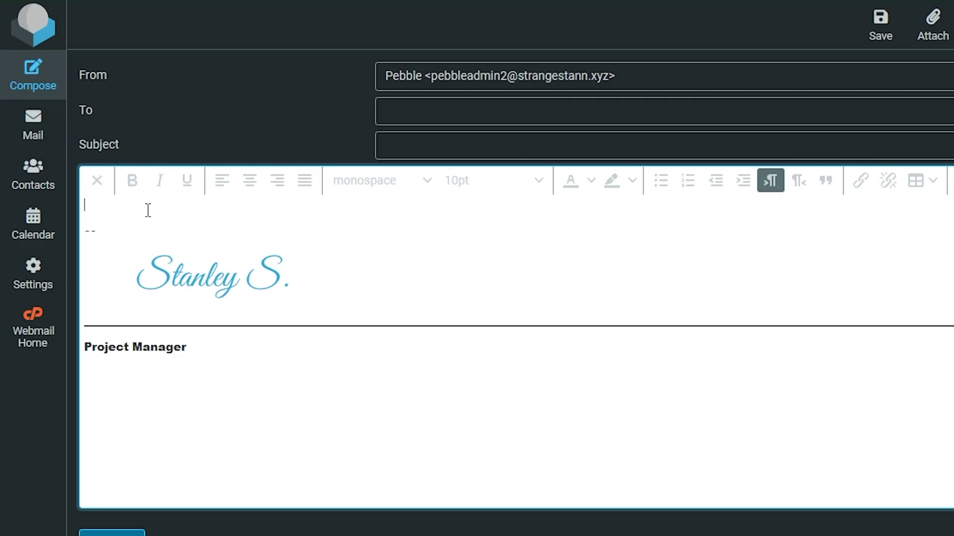
pyautogui.write('This is a test email used for the PebbleHost video called How to Set a Signature on cPanel Email This is some example text with some formatting')
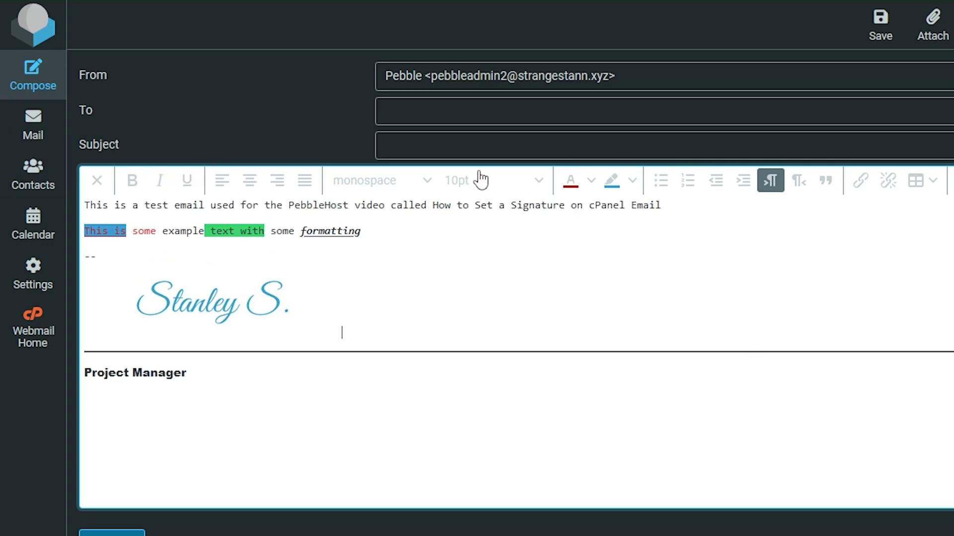